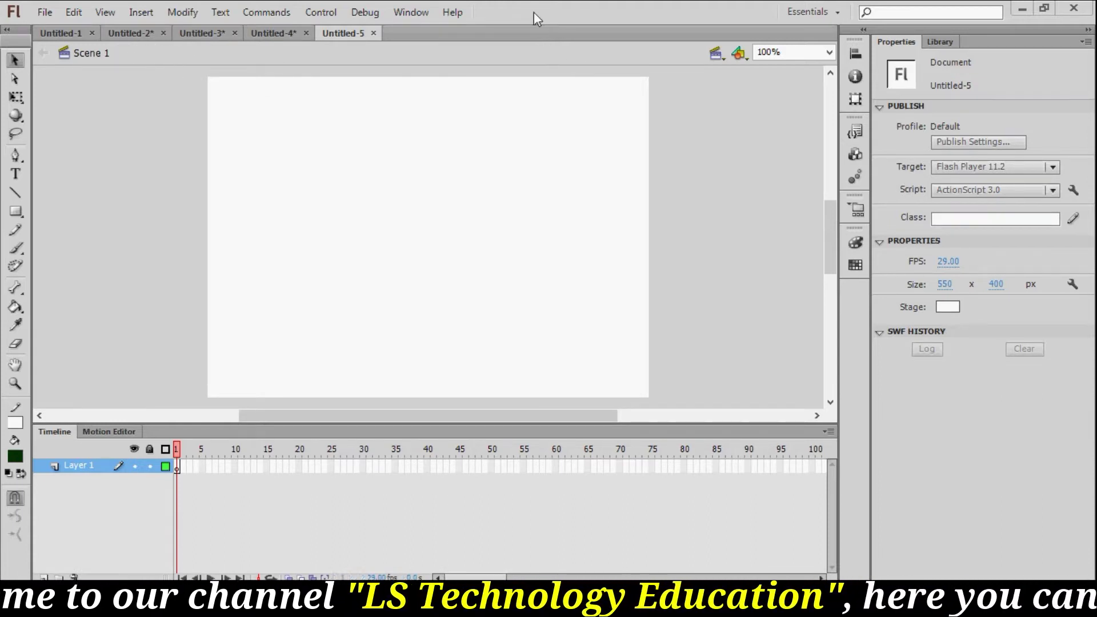
- Remove the sample teacher image and import mtf-jeep-grand-cherokee from the PNG File folder to the stage
key("ctrl+v")
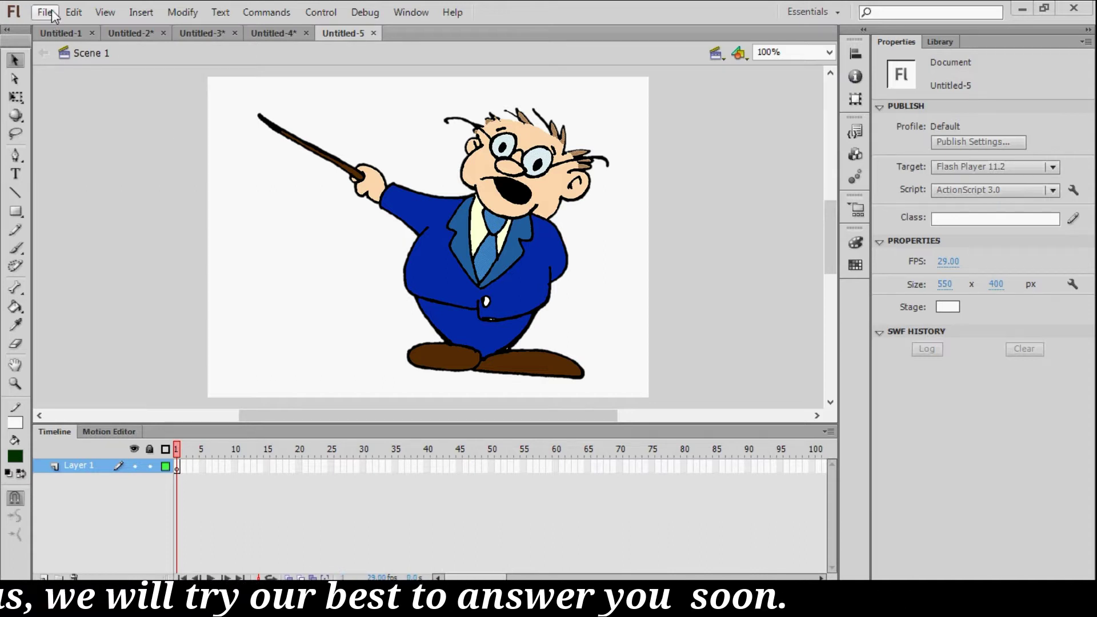
key("ctrl+z")
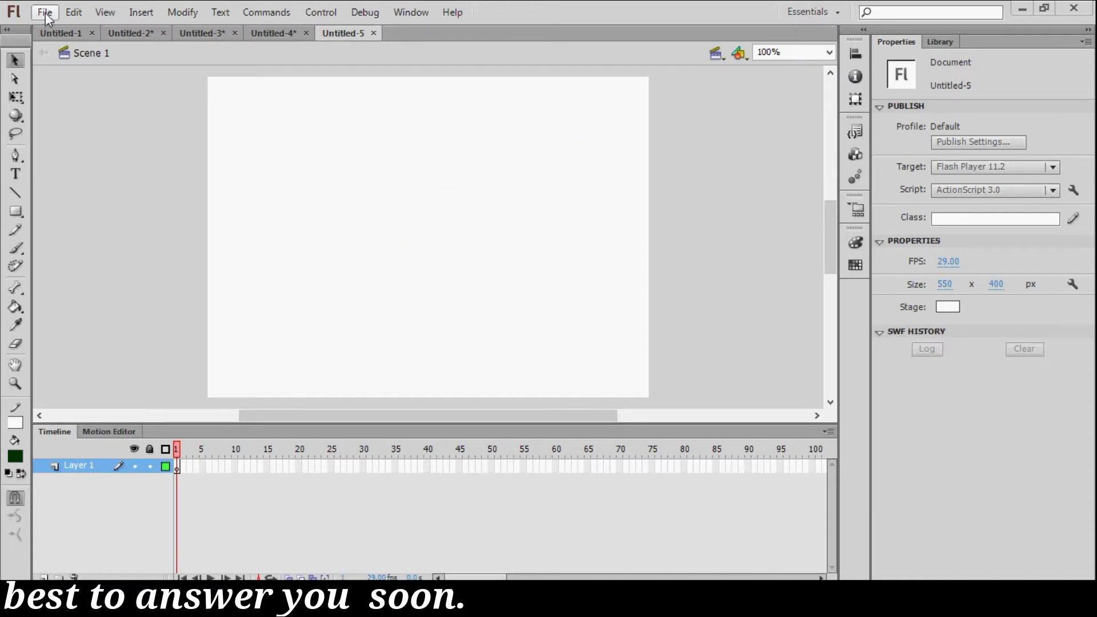
left_click(45, 12)
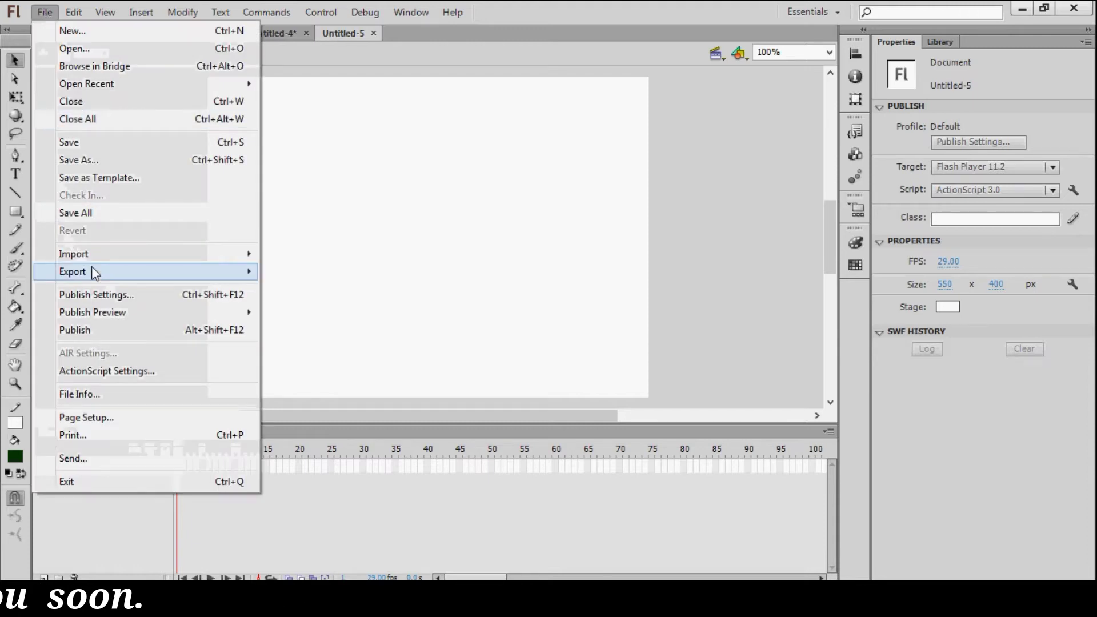
mouse_move(74, 254)
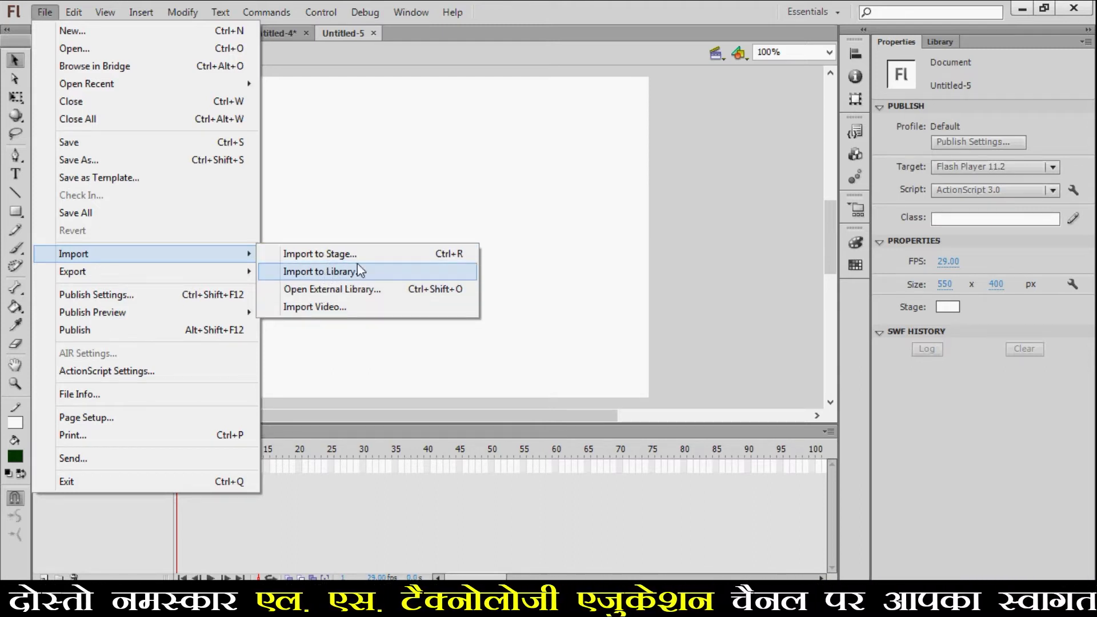
left_click(425, 254)
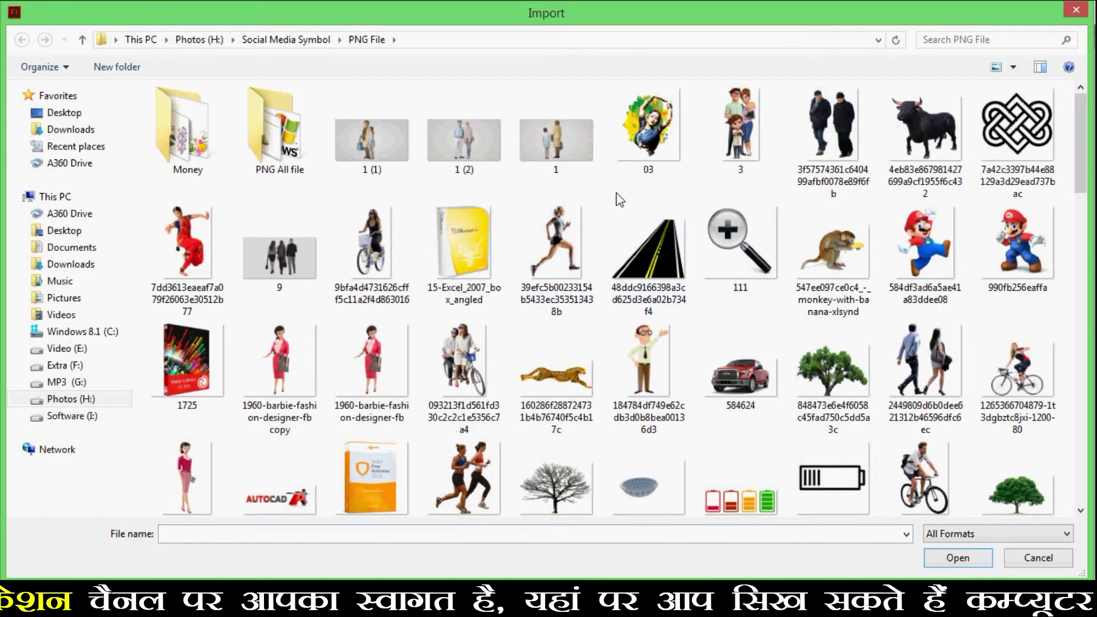
scroll(620, 199, "down", 5)
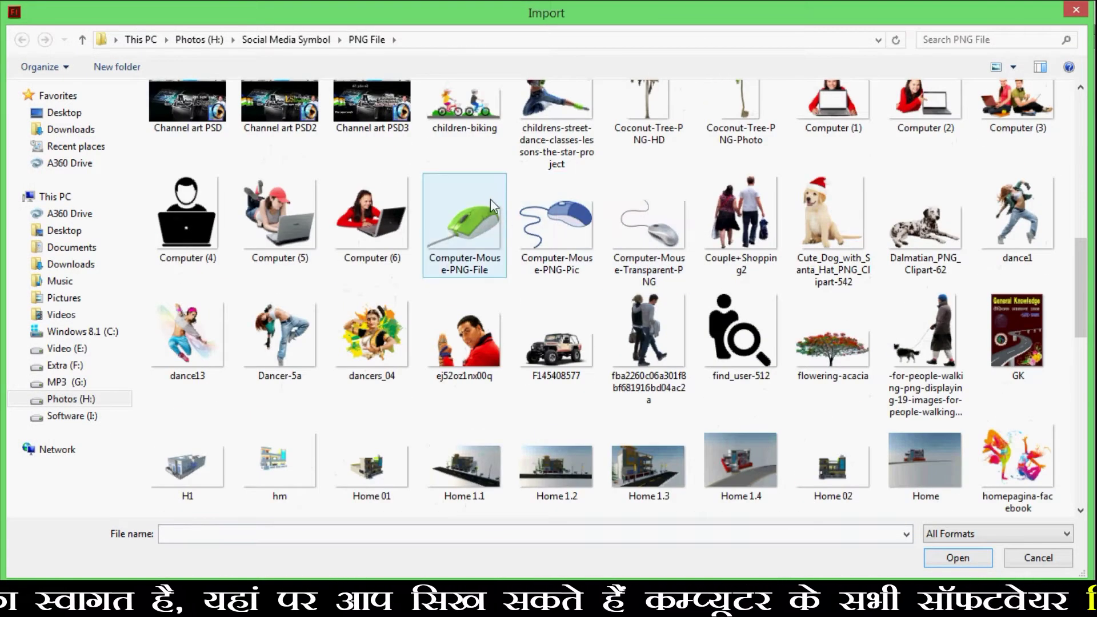
scroll(490, 200, "down", 5)
scroll(491, 200, "down", 2)
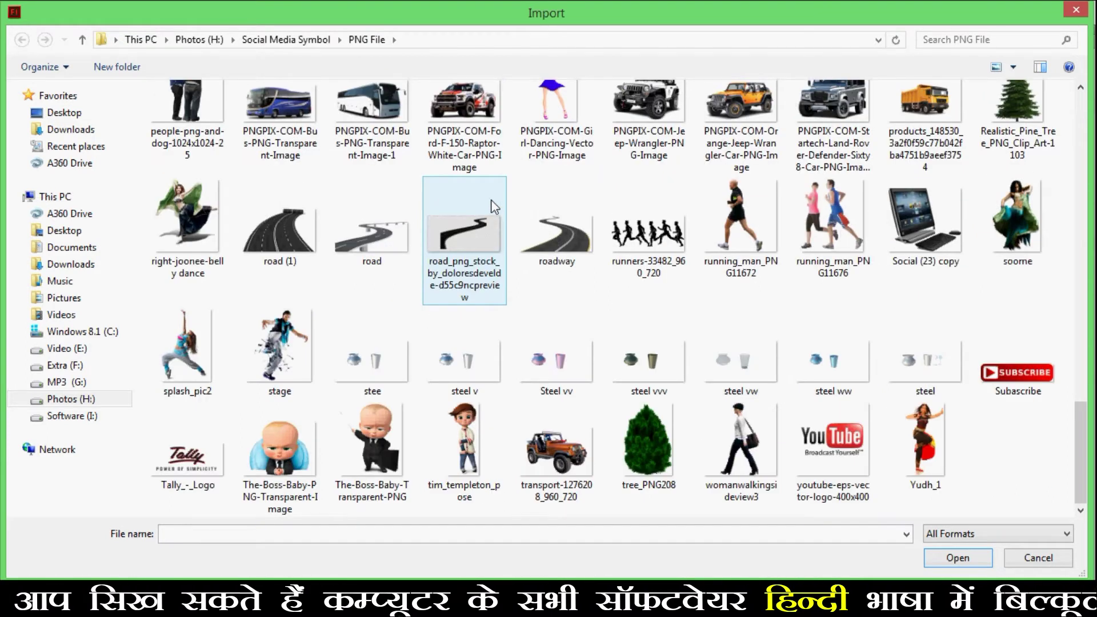
scroll(528, 236, "up", 3)
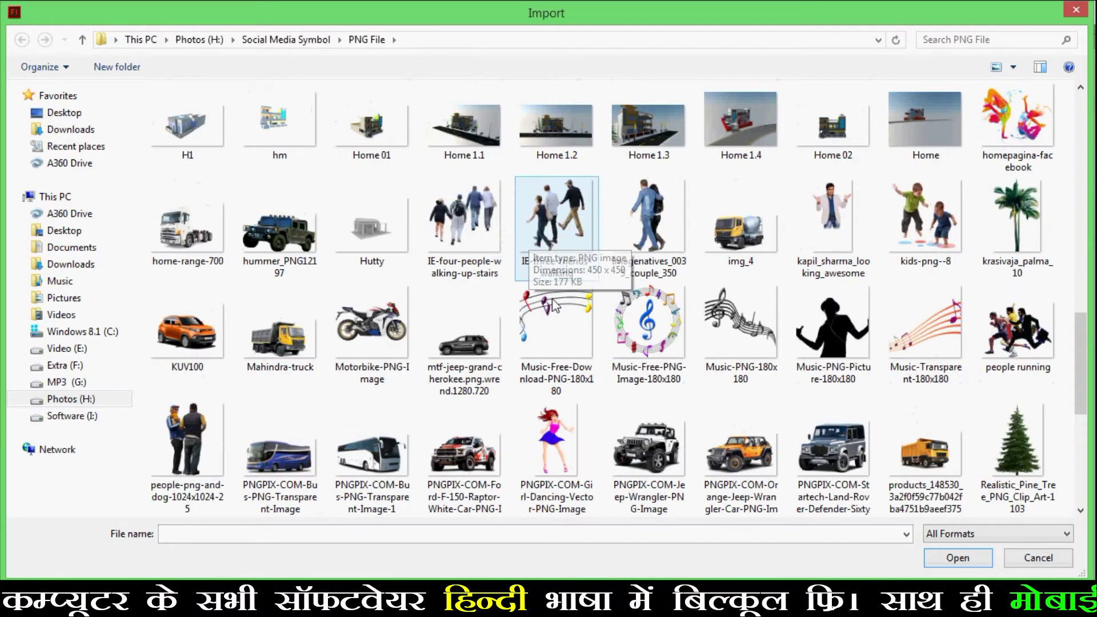
left_click(465, 342)
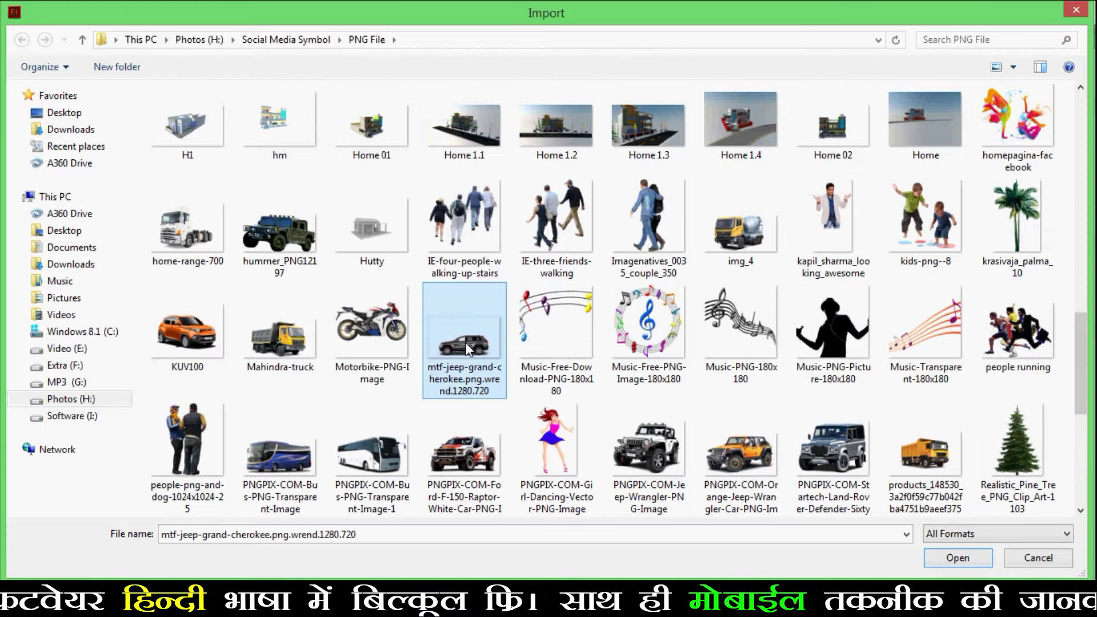
left_click(958, 558)
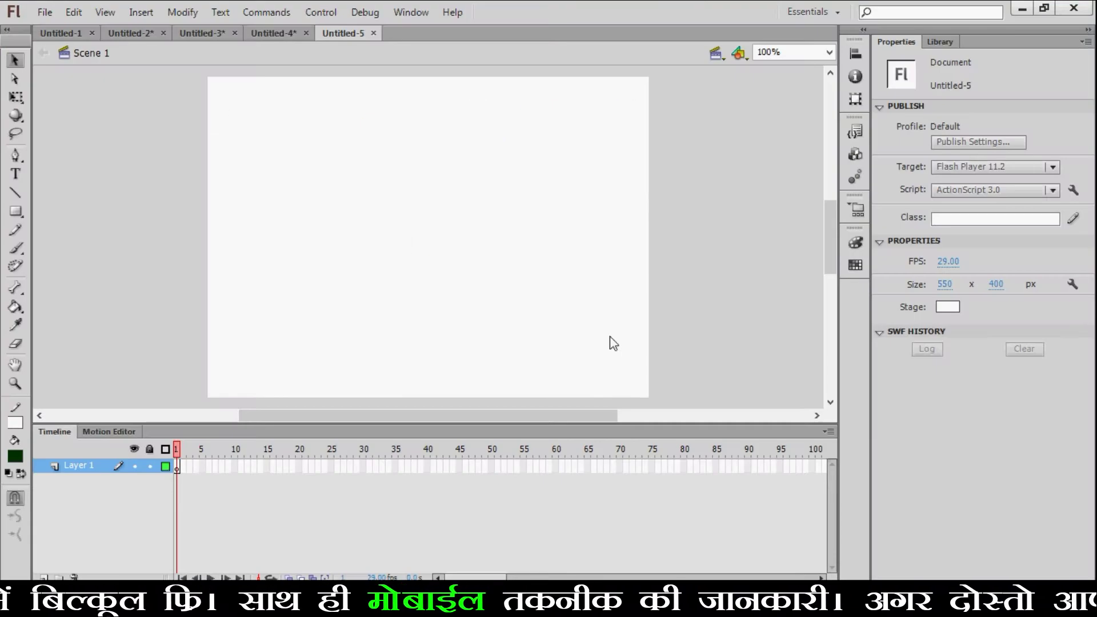
- Scale the jeep down to about 154×86 with Free Transform and place it near the stage's right edge
left_click_drag(568, 277, 397, 177)
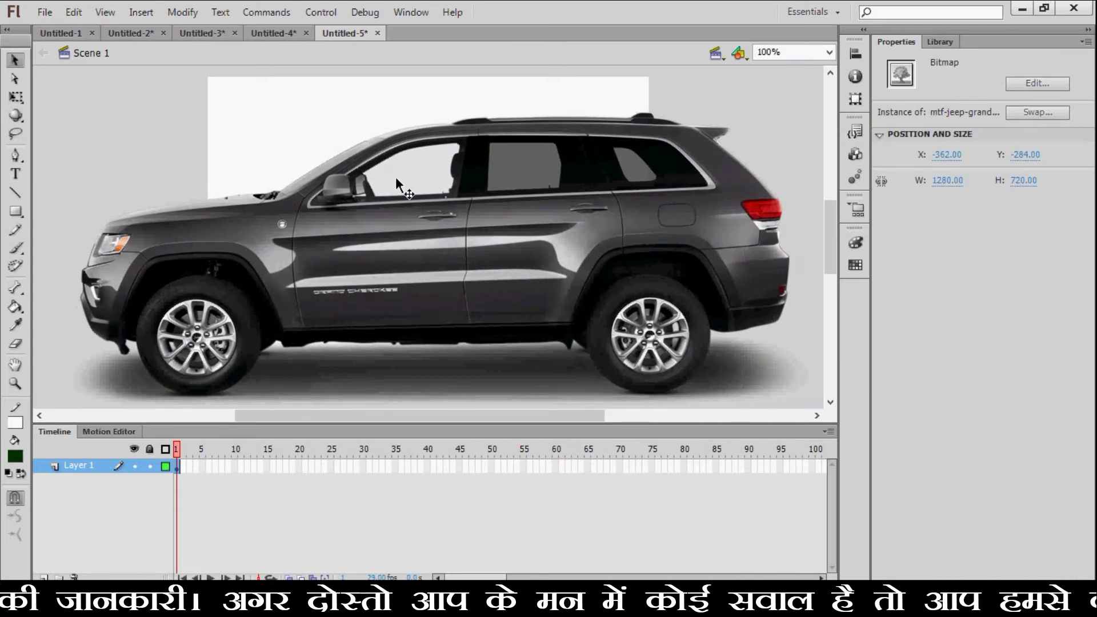
left_click(16, 97)
left_click_drag(182, 216, 368, 403)
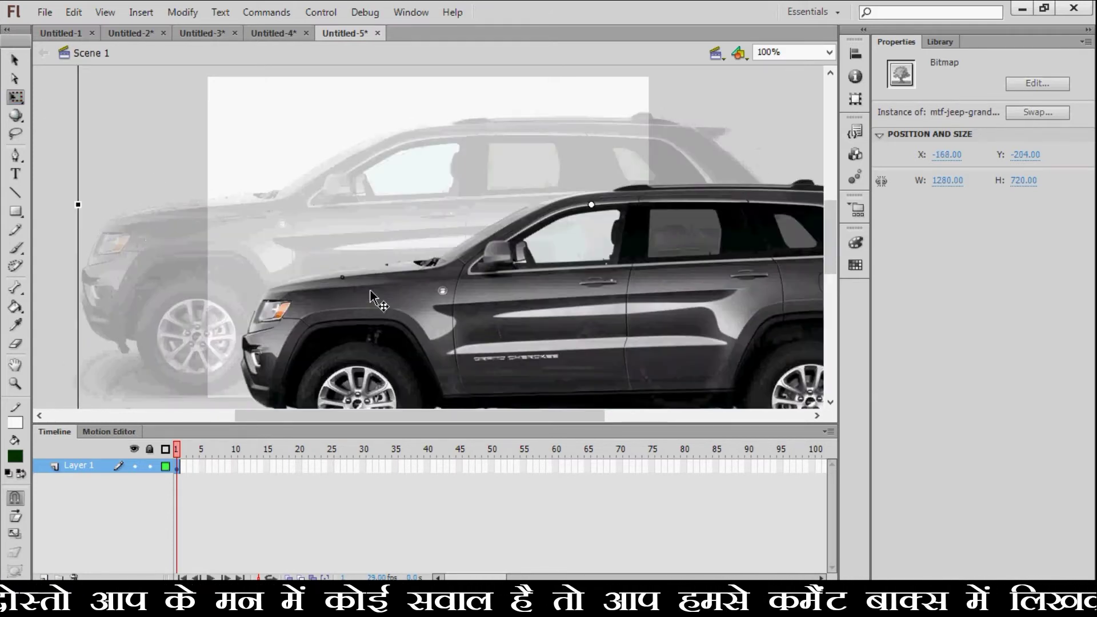
left_click_drag(179, 112, 283, 227)
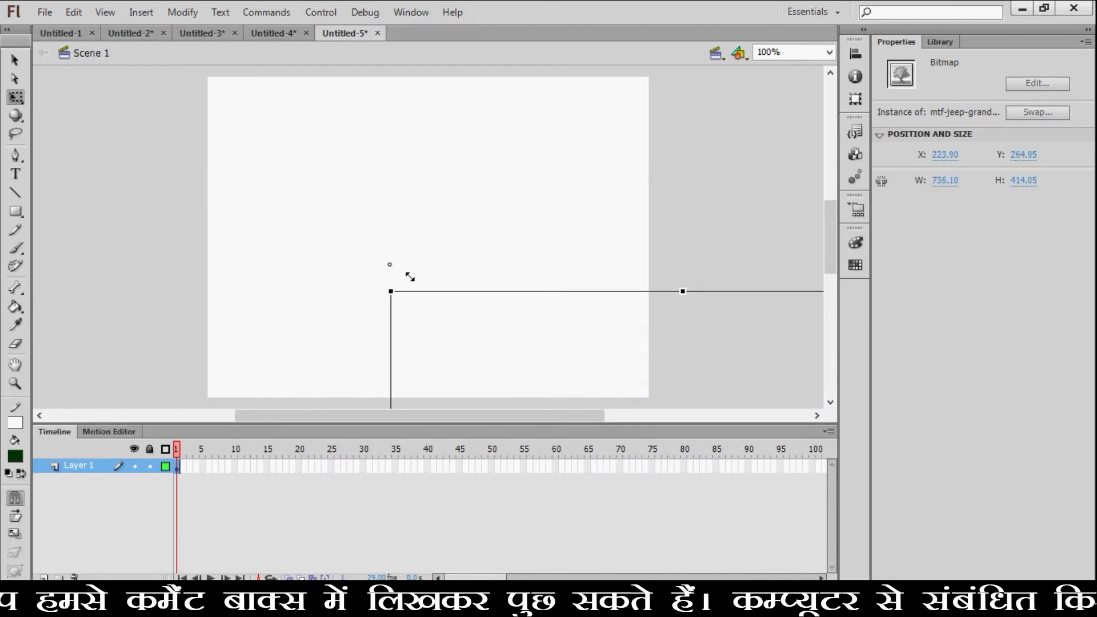
mouse_move(282, 227)
left_mouse_down()
mouse_move(275, 164)
mouse_move(387, 235)
left_mouse_up()
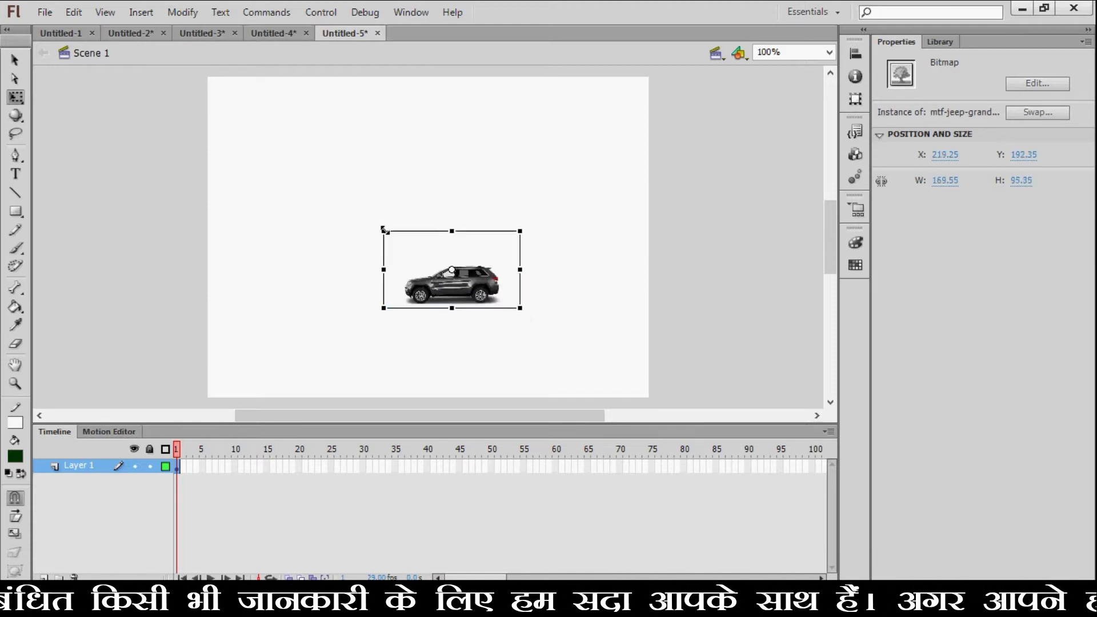
mouse_move(438, 288)
left_mouse_down()
mouse_move(582, 289)
mouse_move(341, 277)
mouse_move(276, 285)
mouse_move(515, 304)
mouse_move(611, 286)
mouse_move(283, 268)
mouse_move(604, 281)
left_mouse_up()
left_click(665, 260)
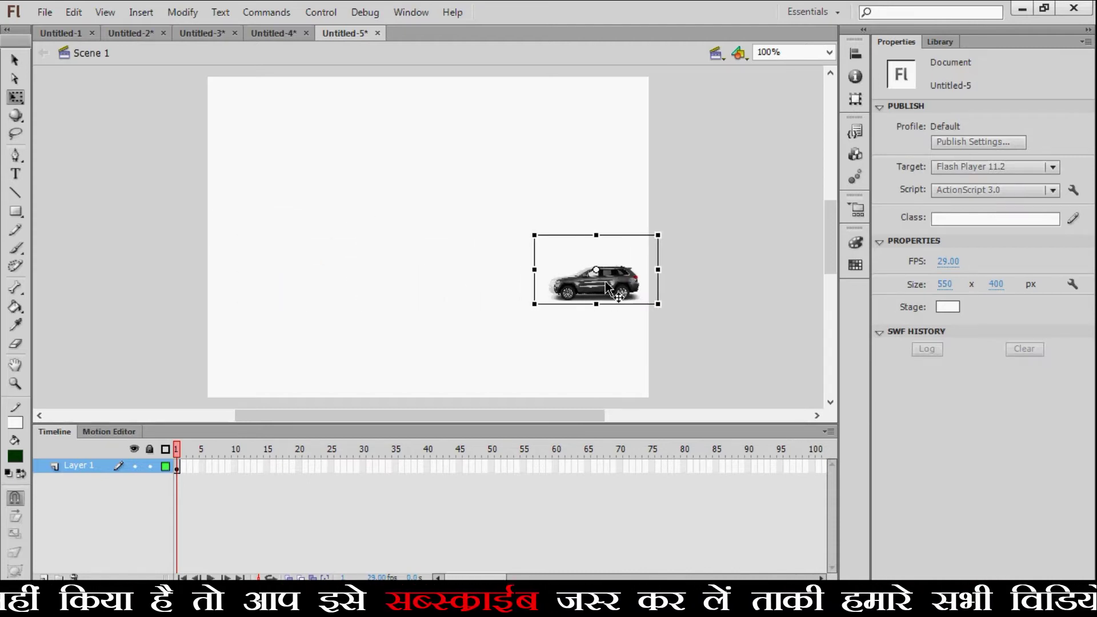
left_click(667, 197)
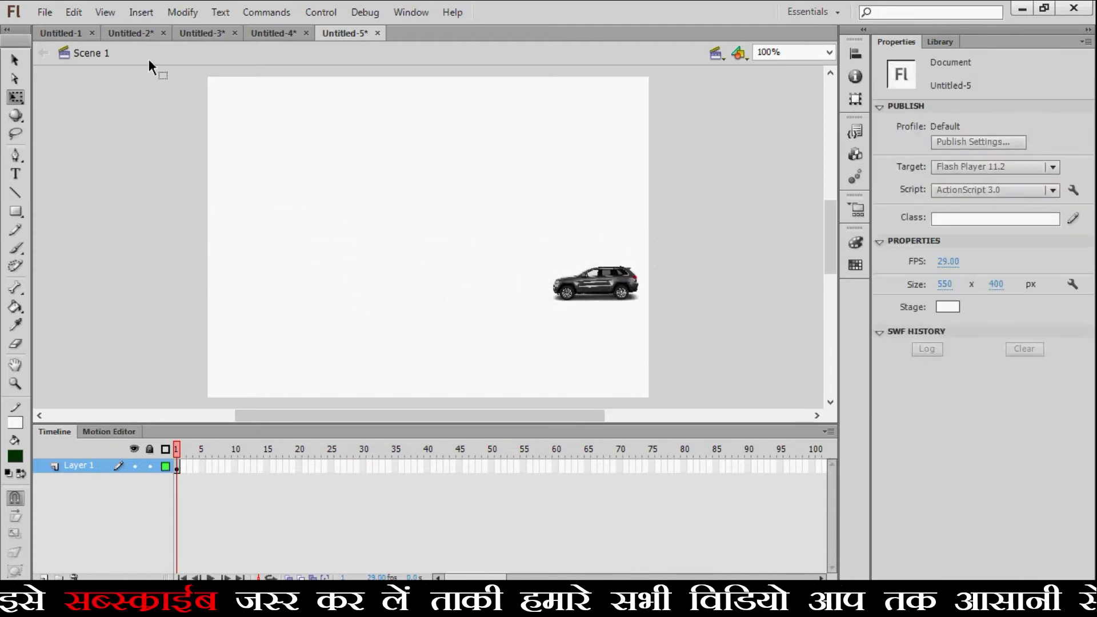
- With the Selection tool, select the 153.55×86.35 jeep bitmap at X 404.25, Y 196.85
left_click(16, 60)
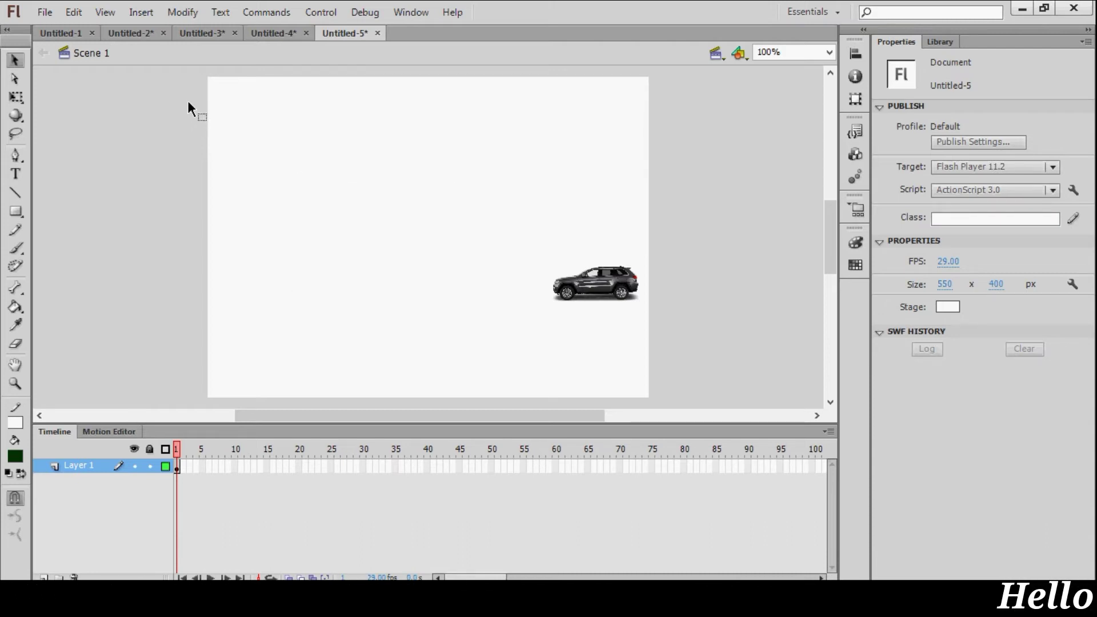
left_click(601, 292)
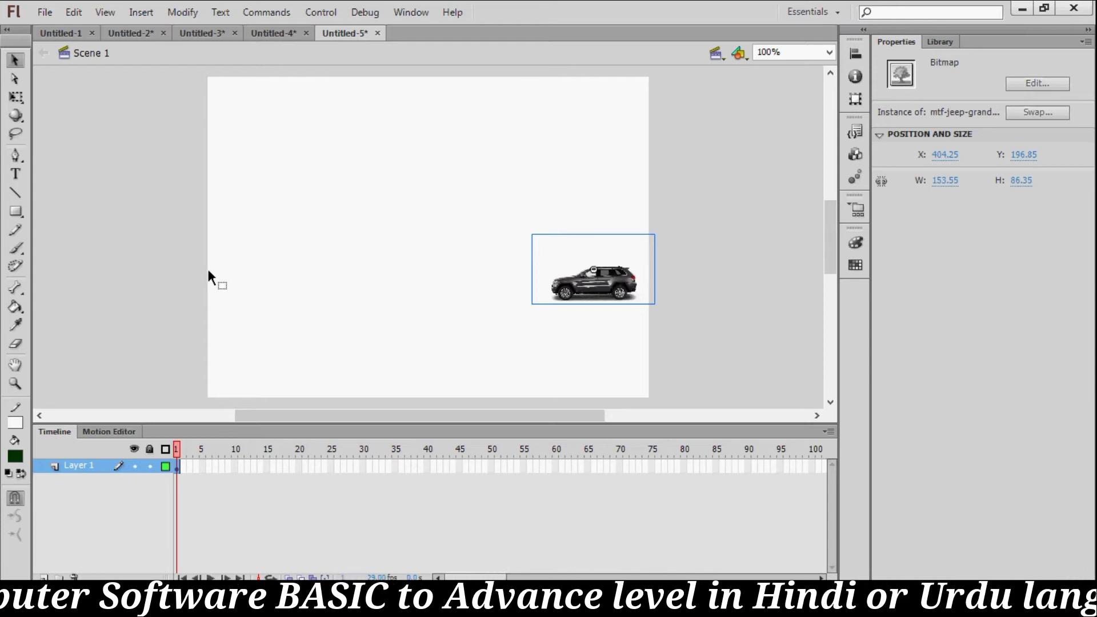
- Convert the jeep bitmap with F8 into a Movie Clip symbol named Symbol 1
key("F8")
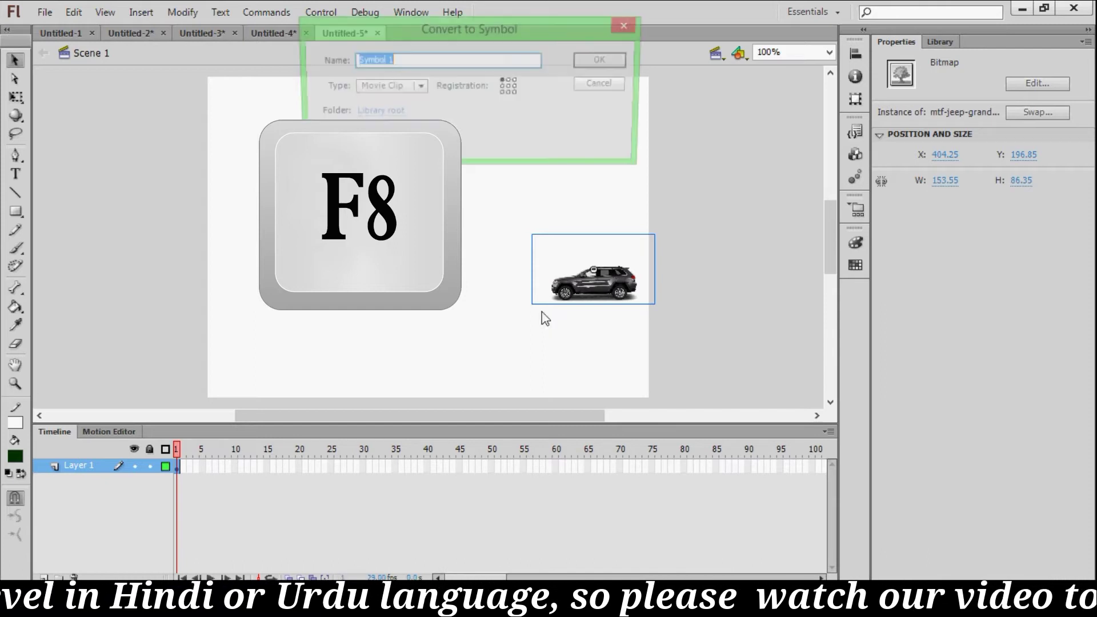
left_click_drag(447, 26, 419, 50)
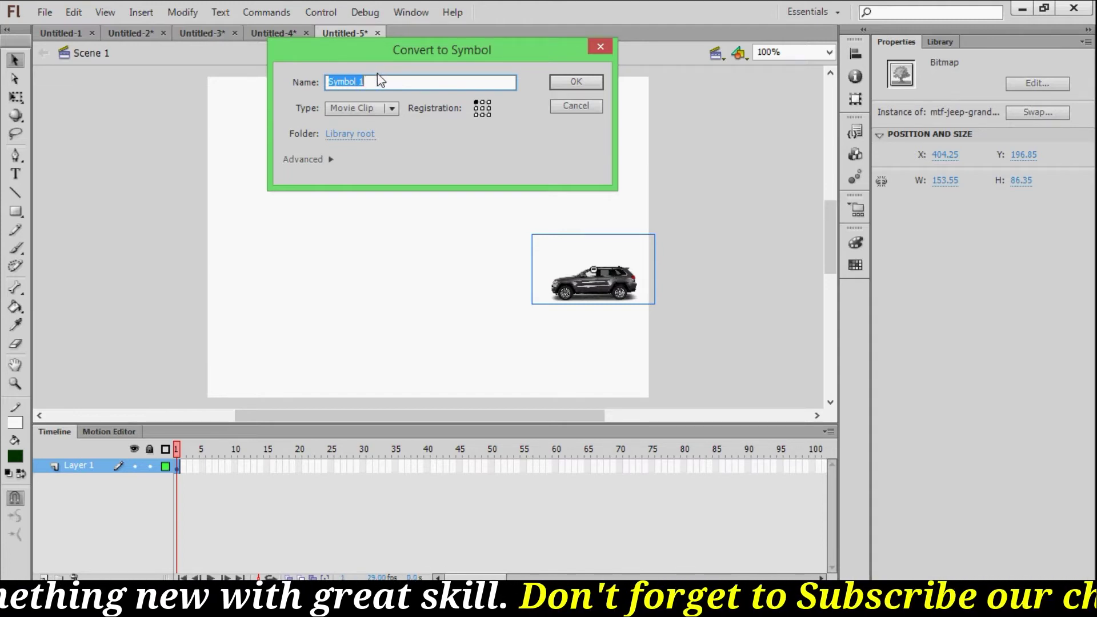
left_click(392, 109)
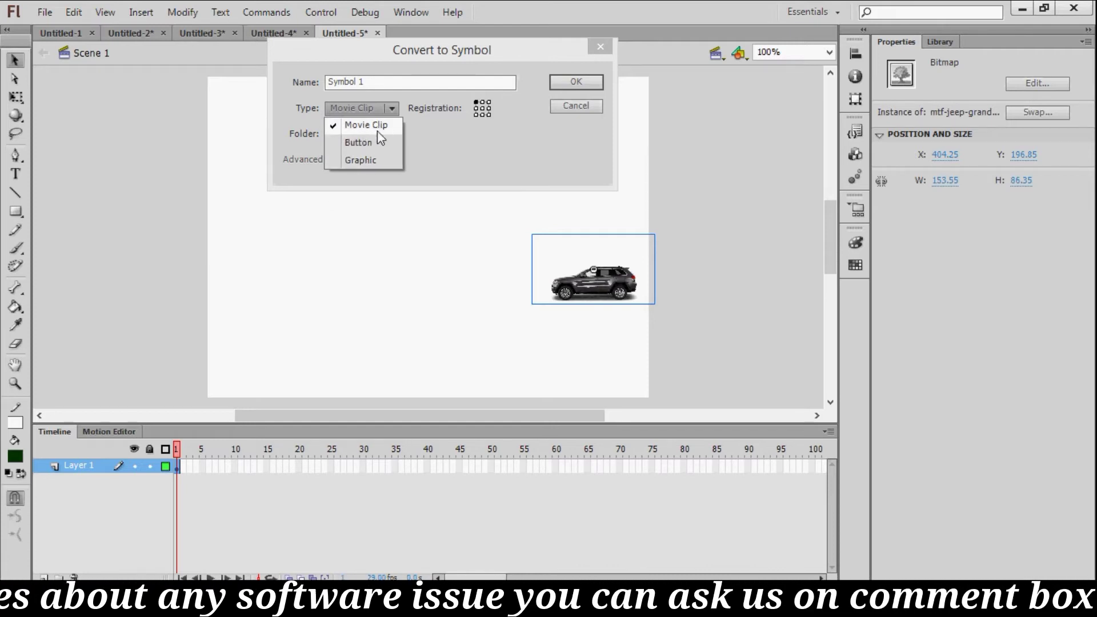
left_click(441, 145)
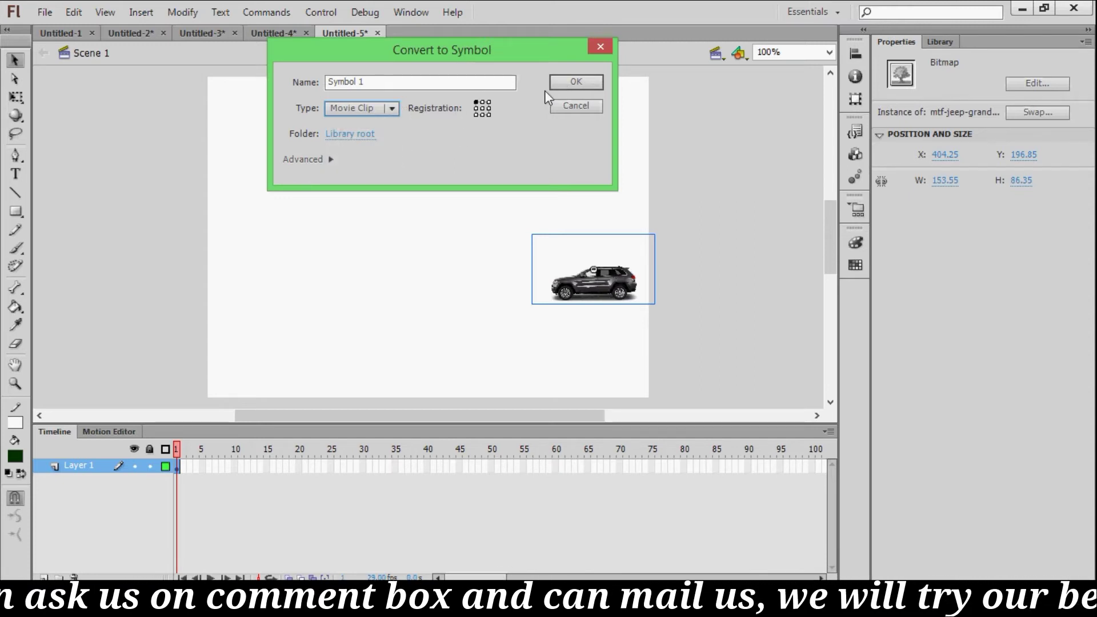
left_click(575, 83)
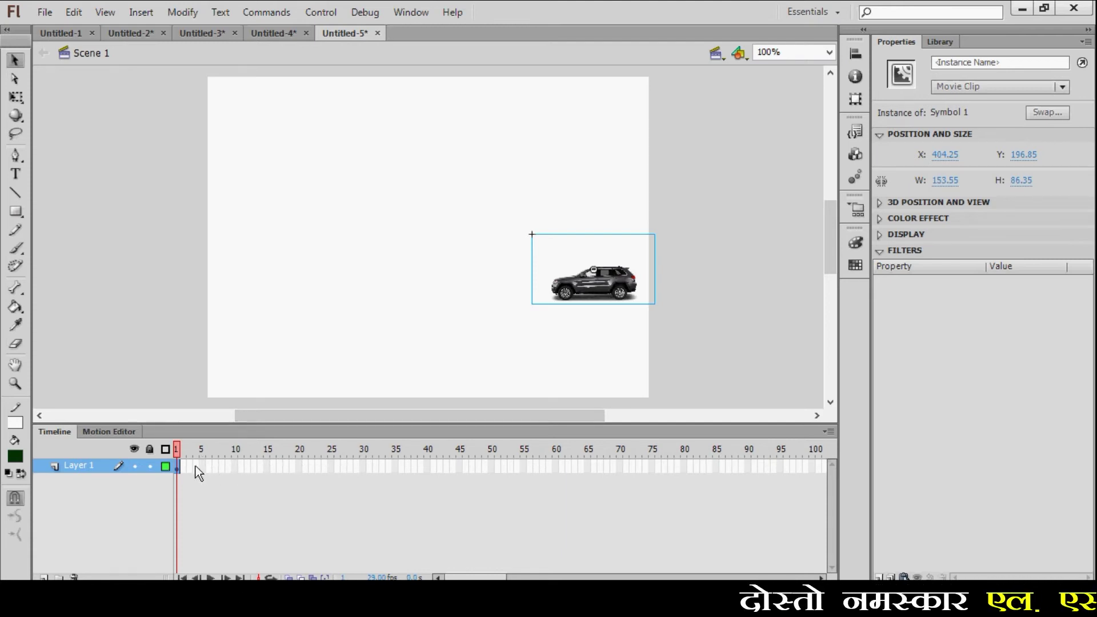
- Insert a keyframe at frame 29 and move the jeep left to the stage centre
left_click(356, 464)
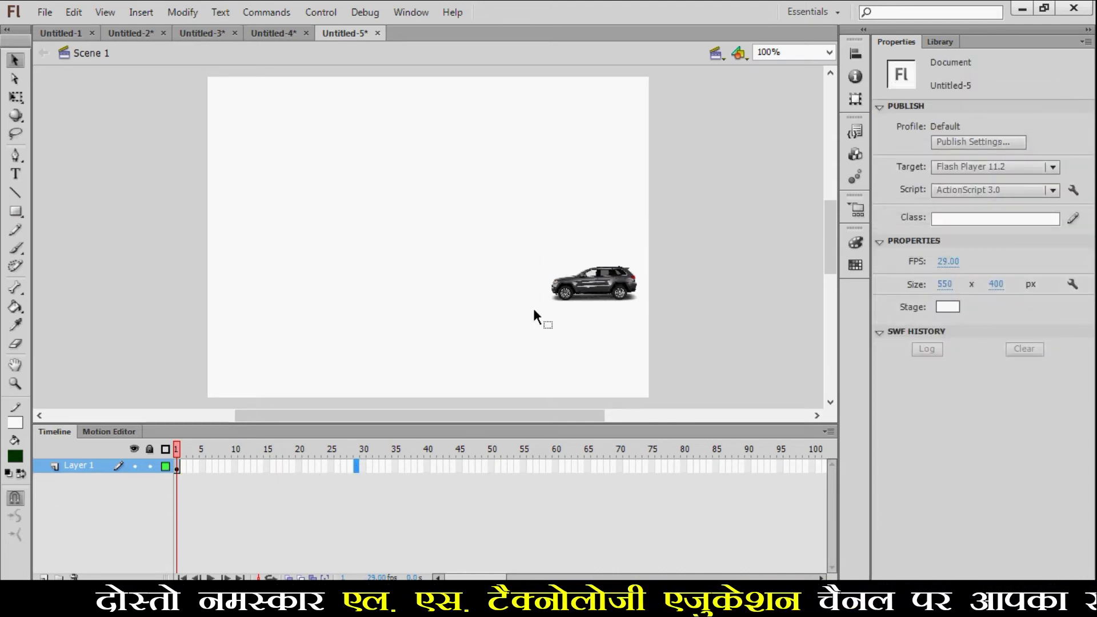
key("F6")
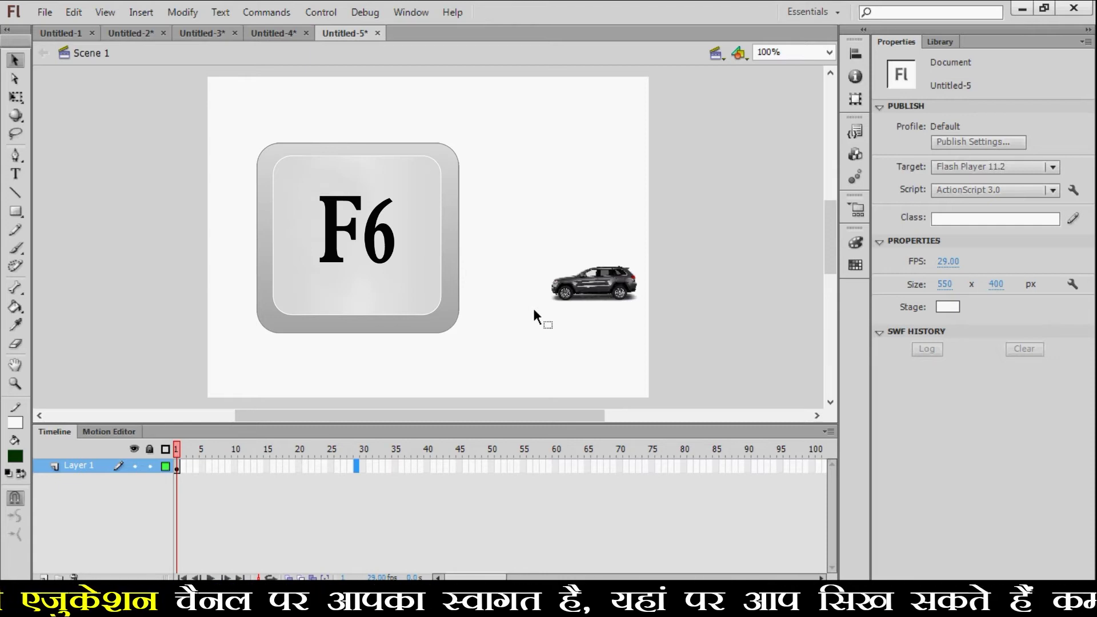
key("F6")
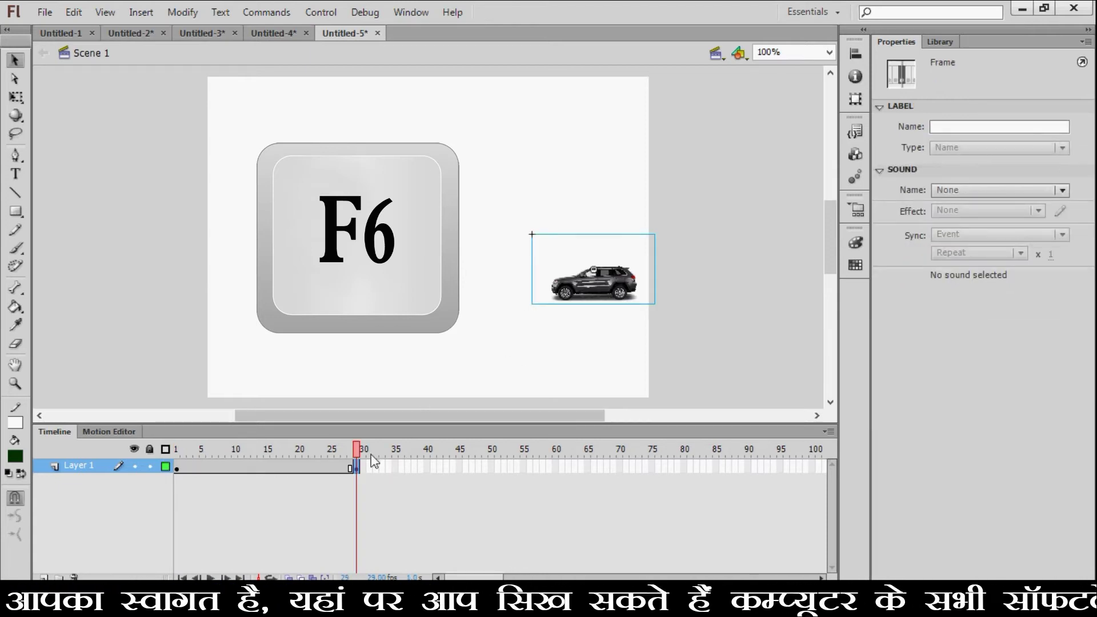
left_click_drag(600, 289, 446, 292)
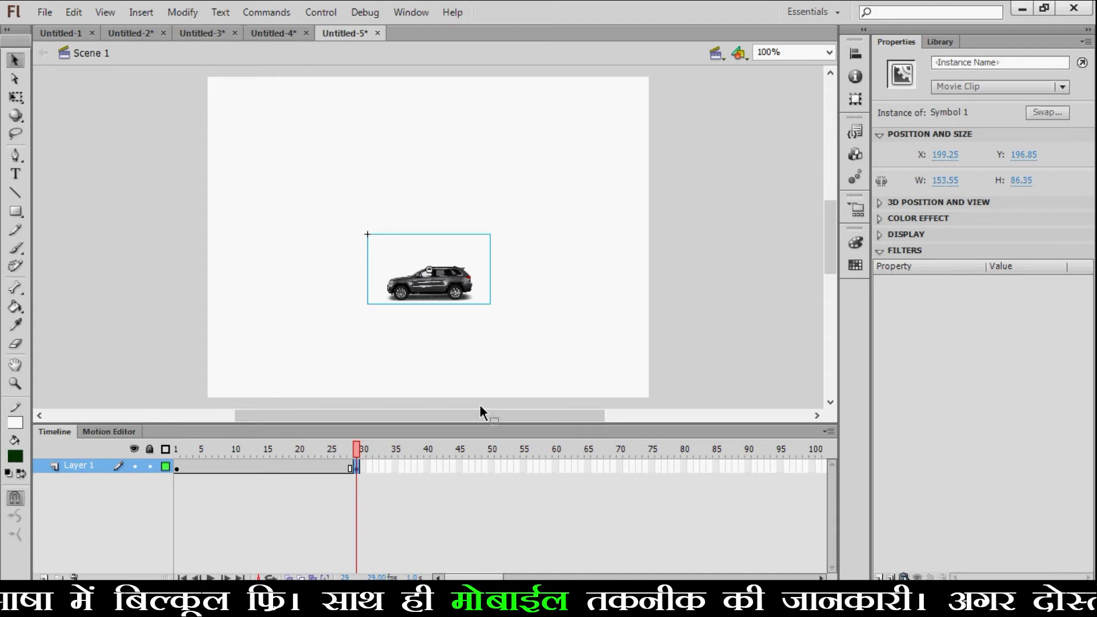
- Insert a keyframe at frame 58 on Layer 1
key("F6")
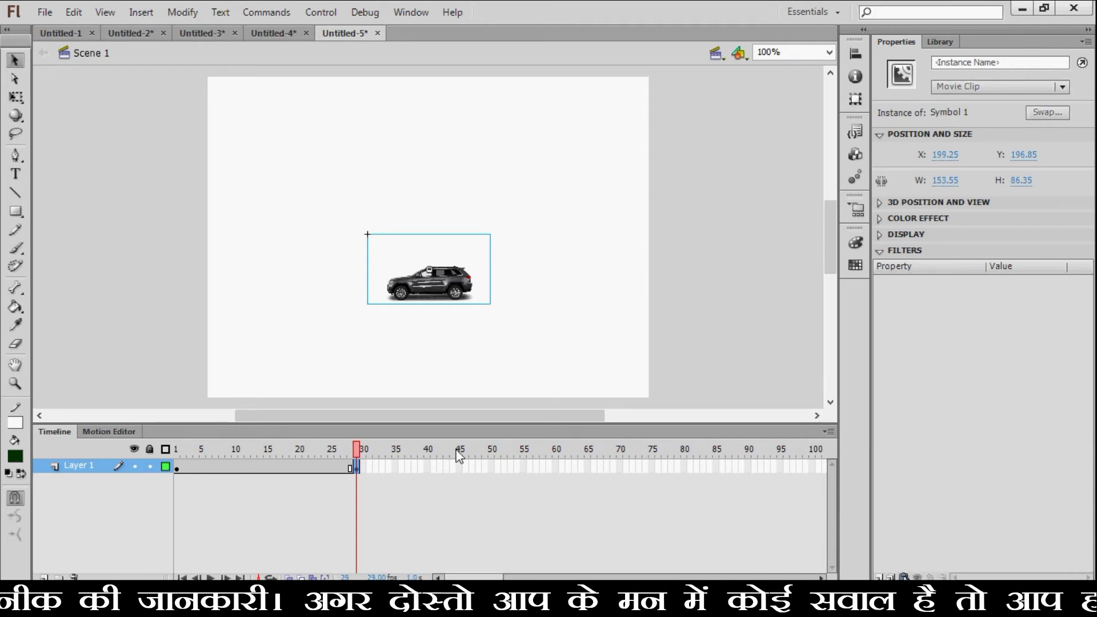
left_click(542, 466)
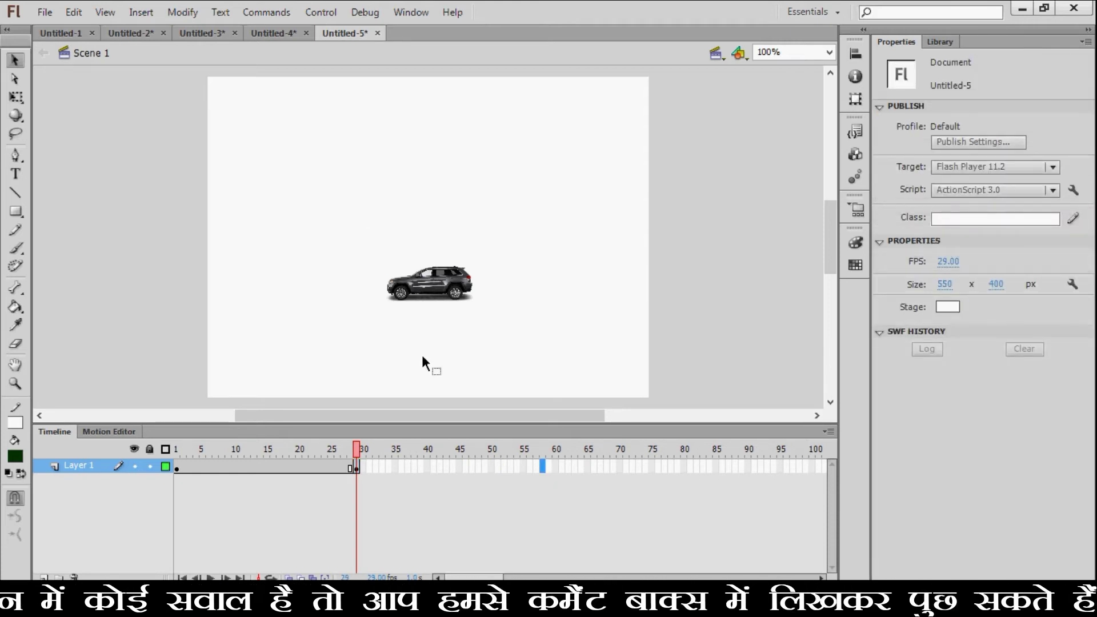
key("F6")
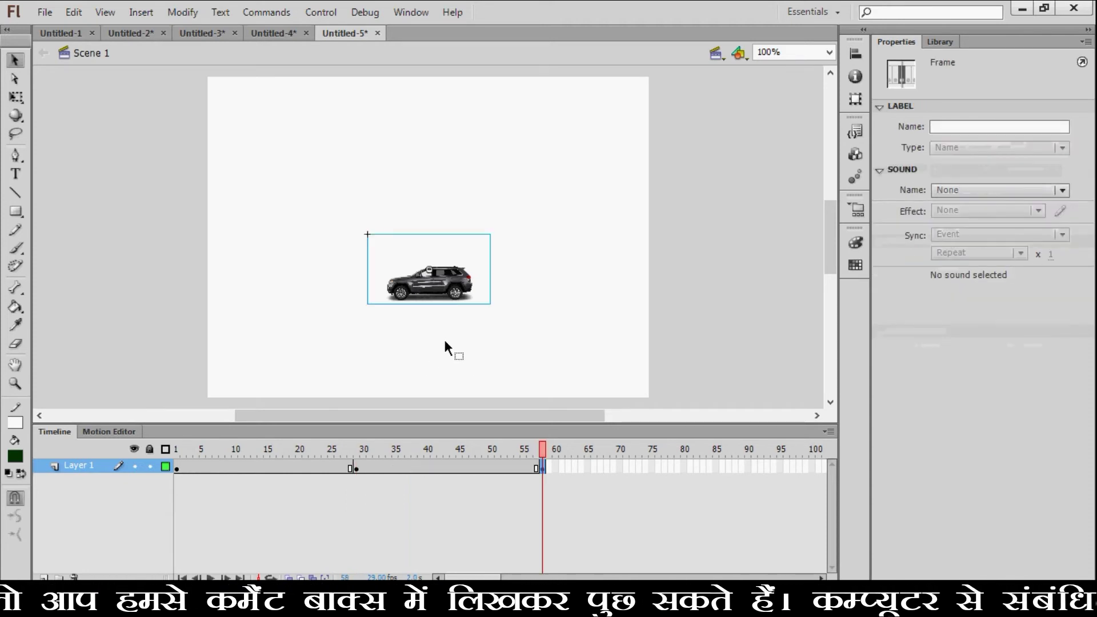
- Move the jeep to the stage's left edge at frame 58, preview playback, and return to frame 1
left_click_drag(443, 301, 256, 295)
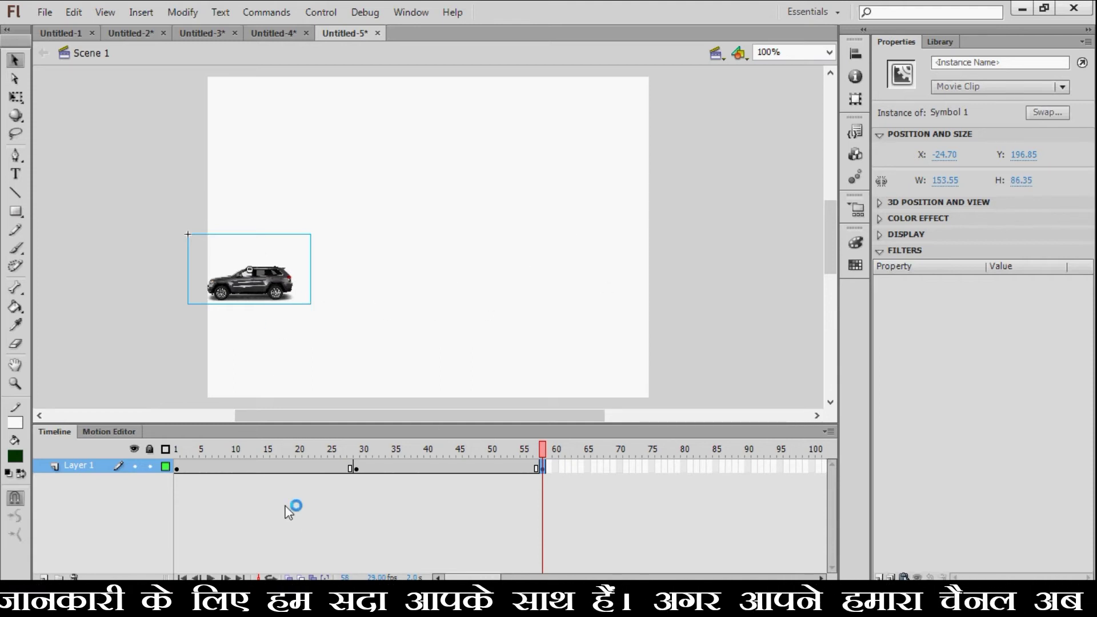
left_click(223, 577)
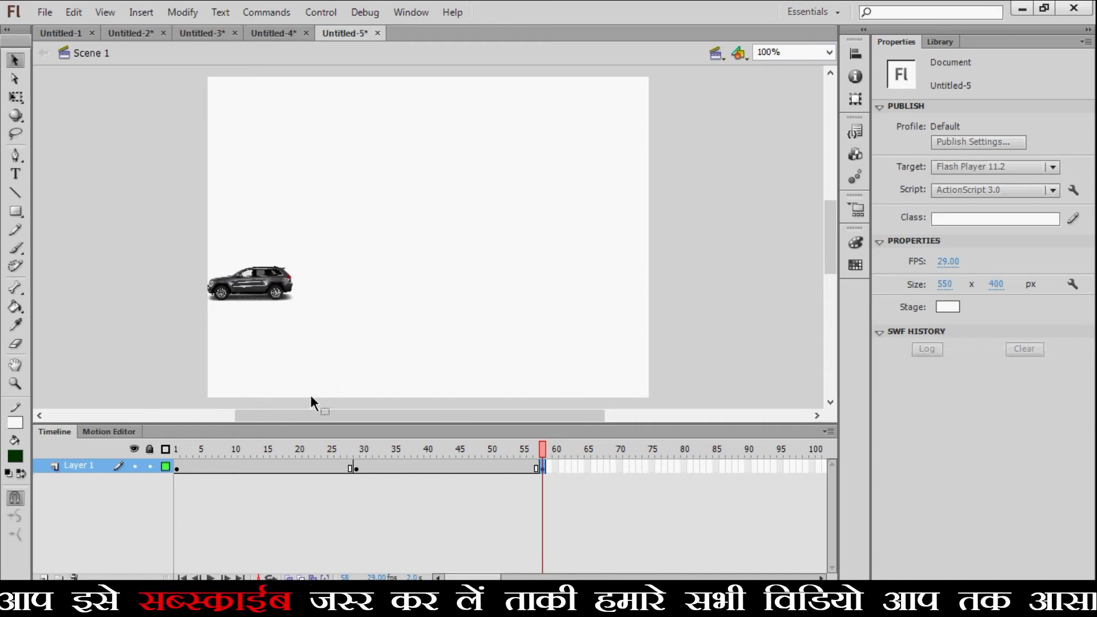
left_click(178, 467)
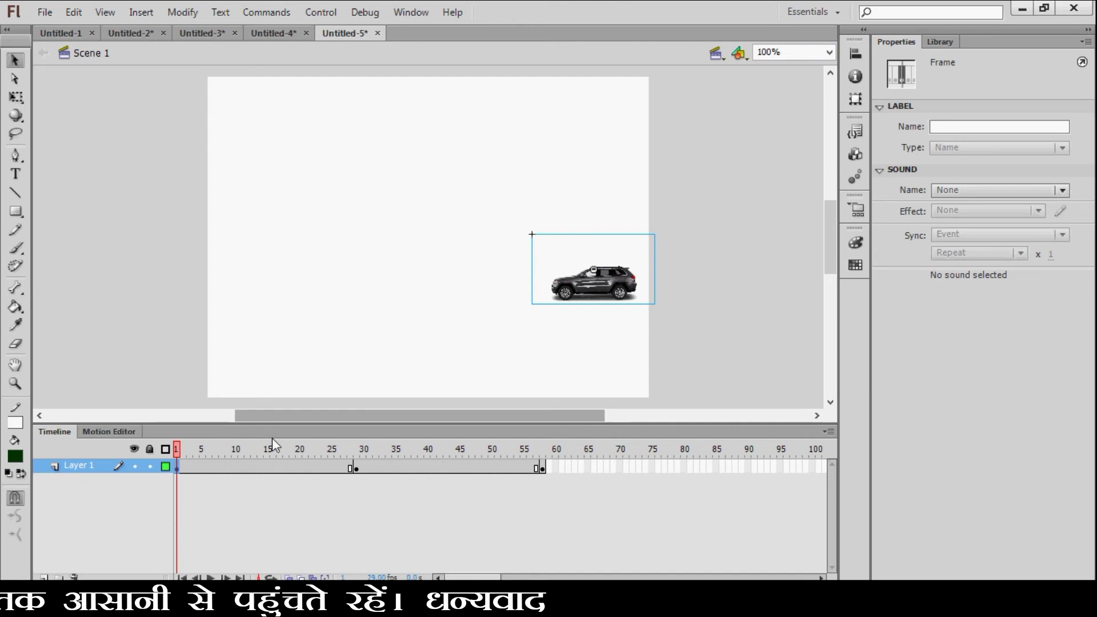
- Apply a classic tween across Layer 1 frames 1–58, play it back, and enable onion skinning
left_click(238, 469)
left_click(100, 467)
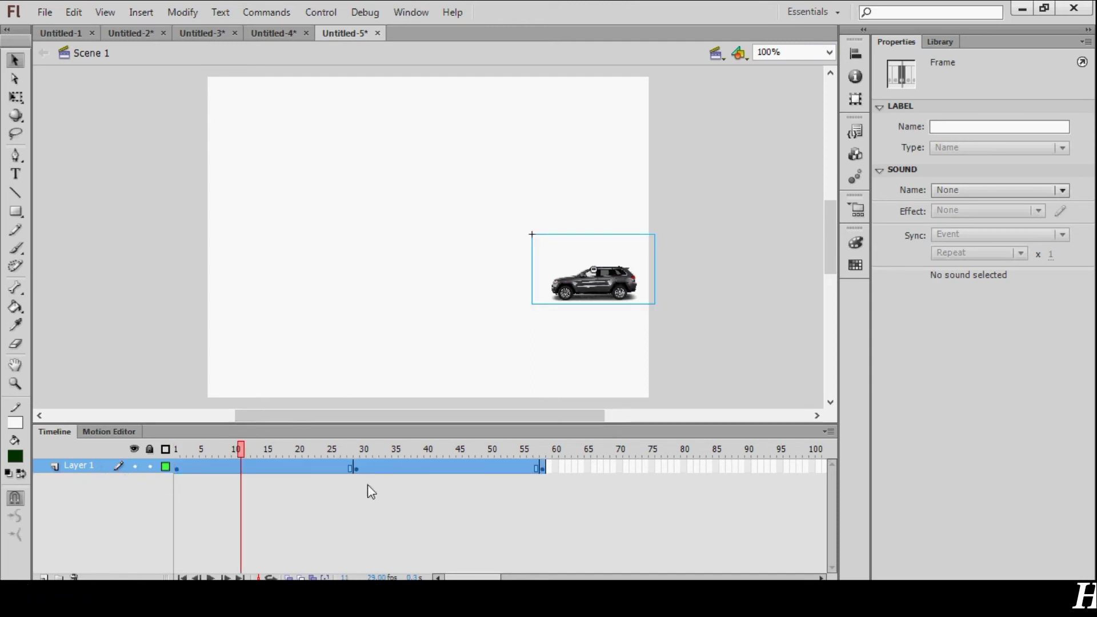
right_click(281, 474)
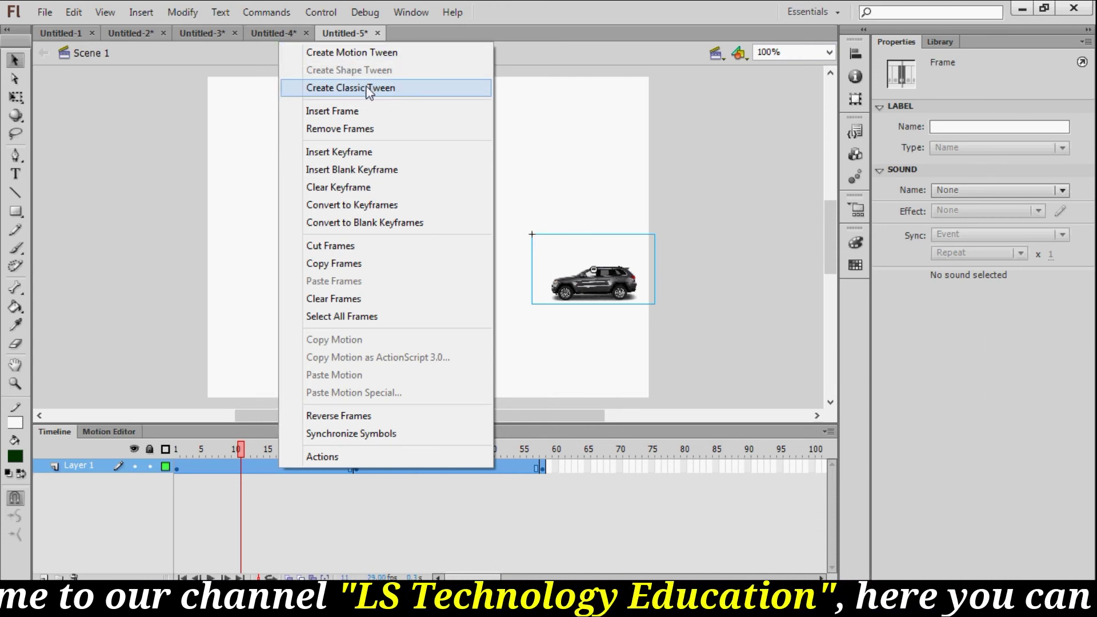
left_click(365, 87)
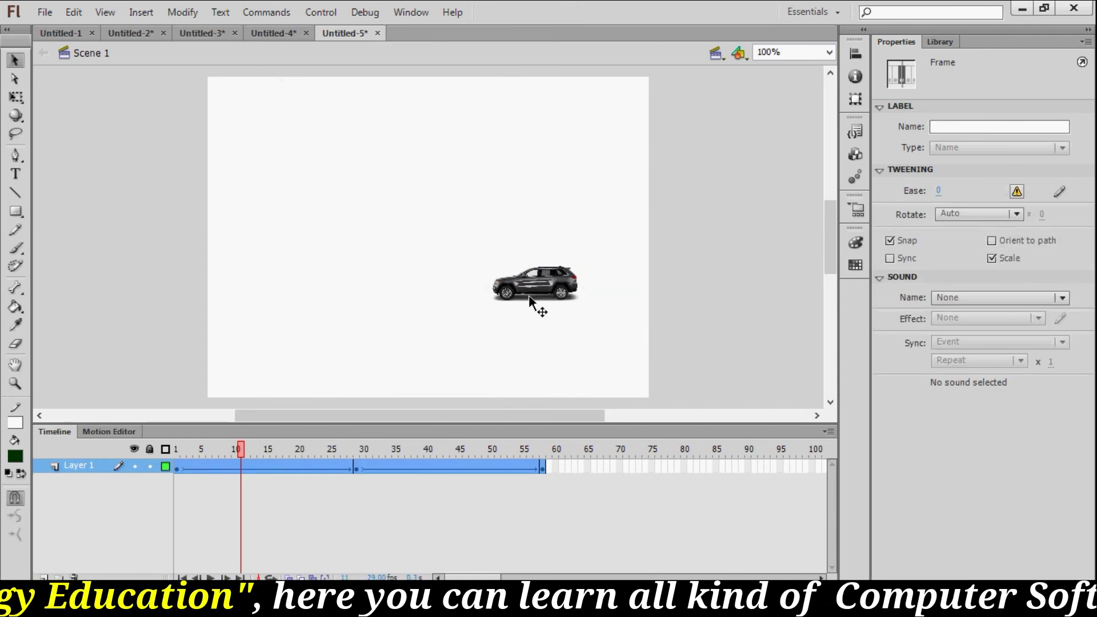
left_click(211, 577)
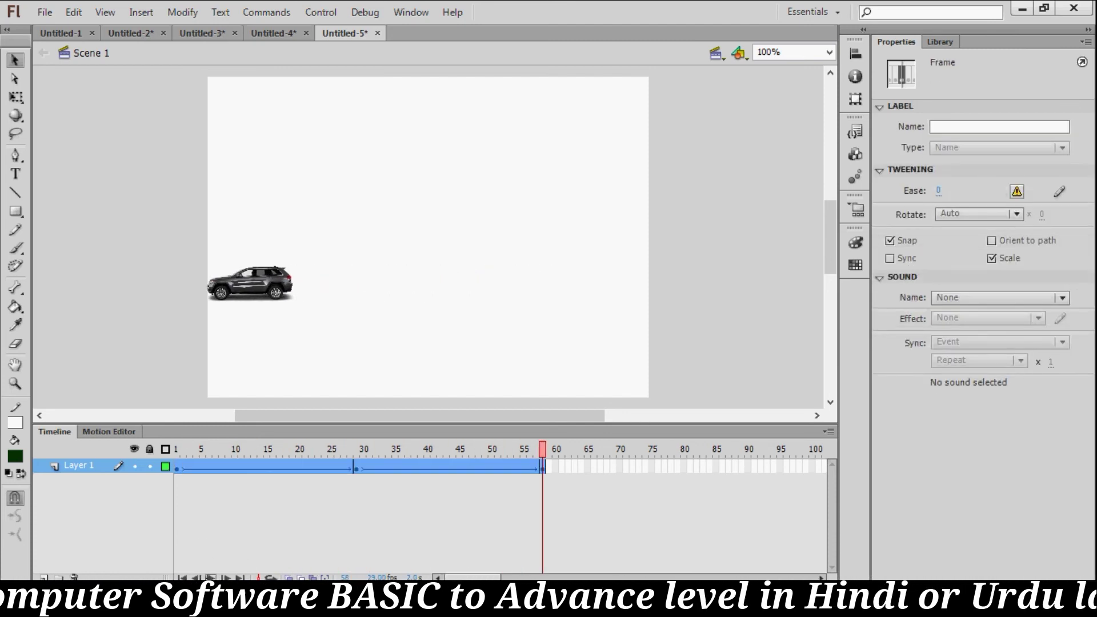
left_click(271, 577)
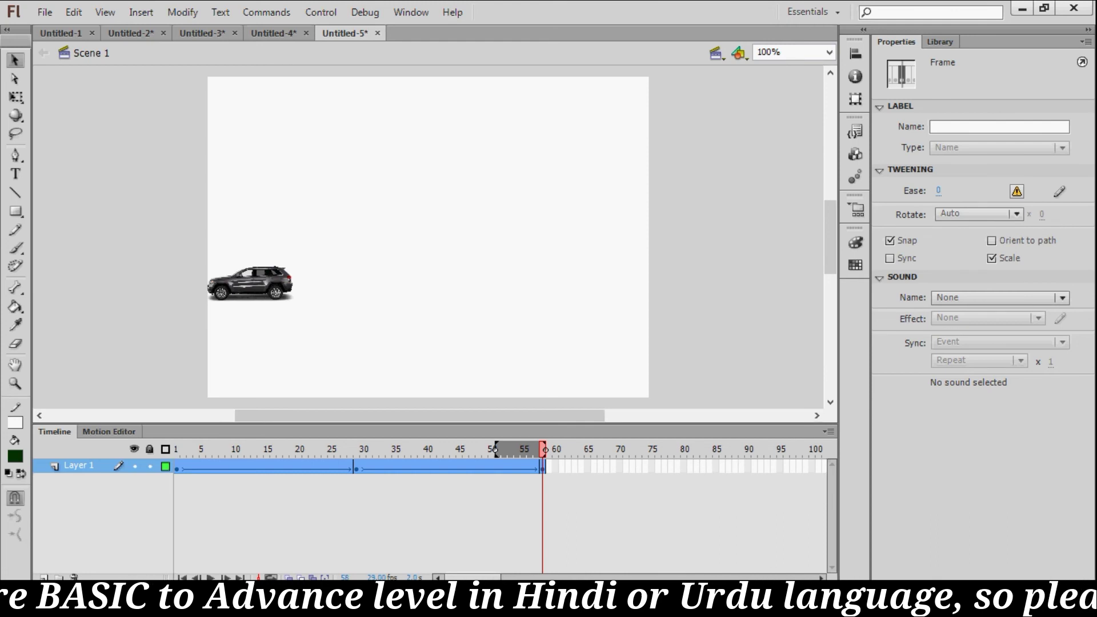
left_click(210, 576)
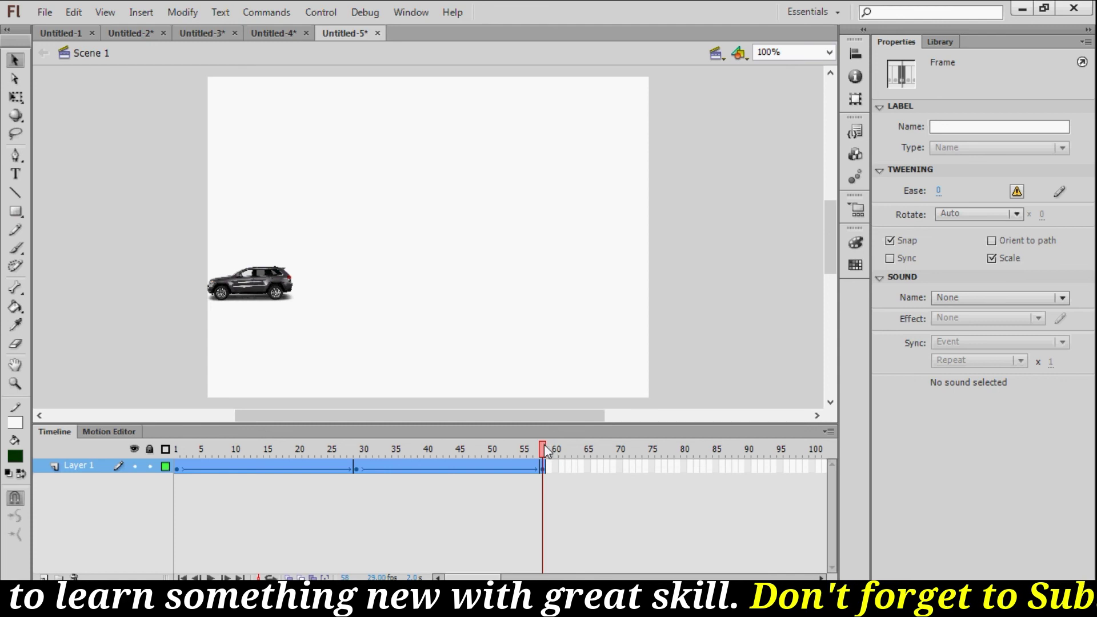
left_click_drag(537, 449, 375, 427)
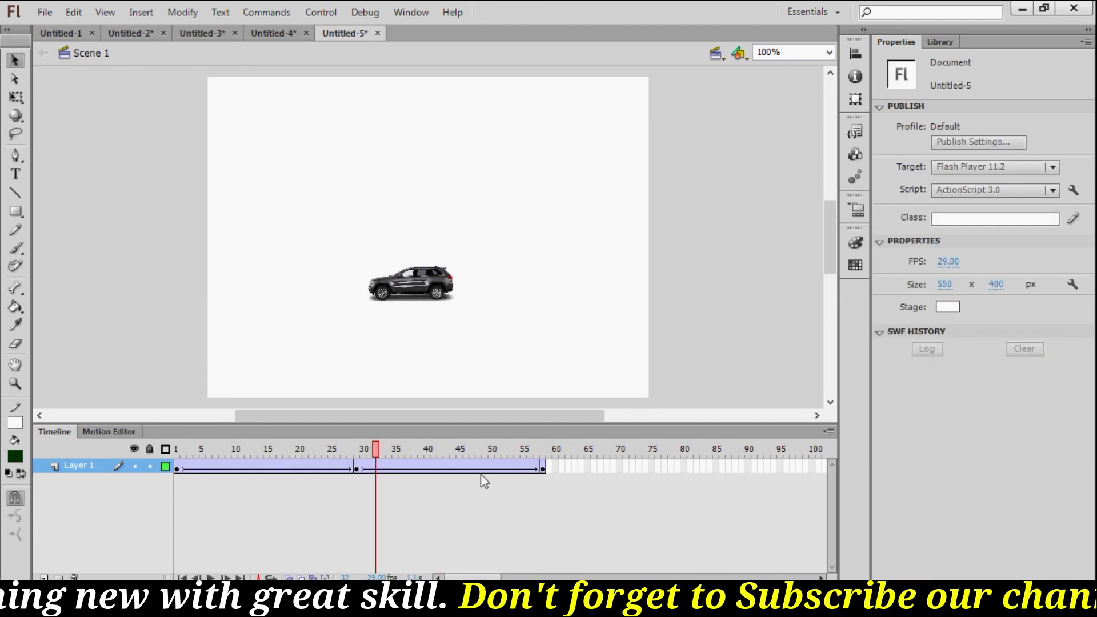
left_click_drag(377, 450, 187, 454)
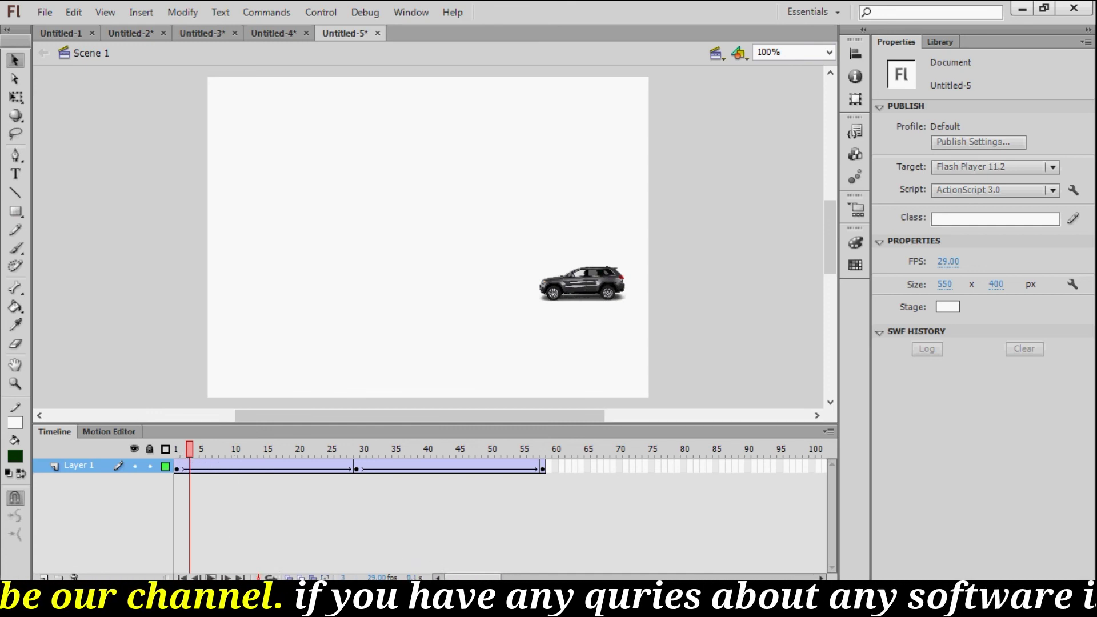
left_click(210, 577)
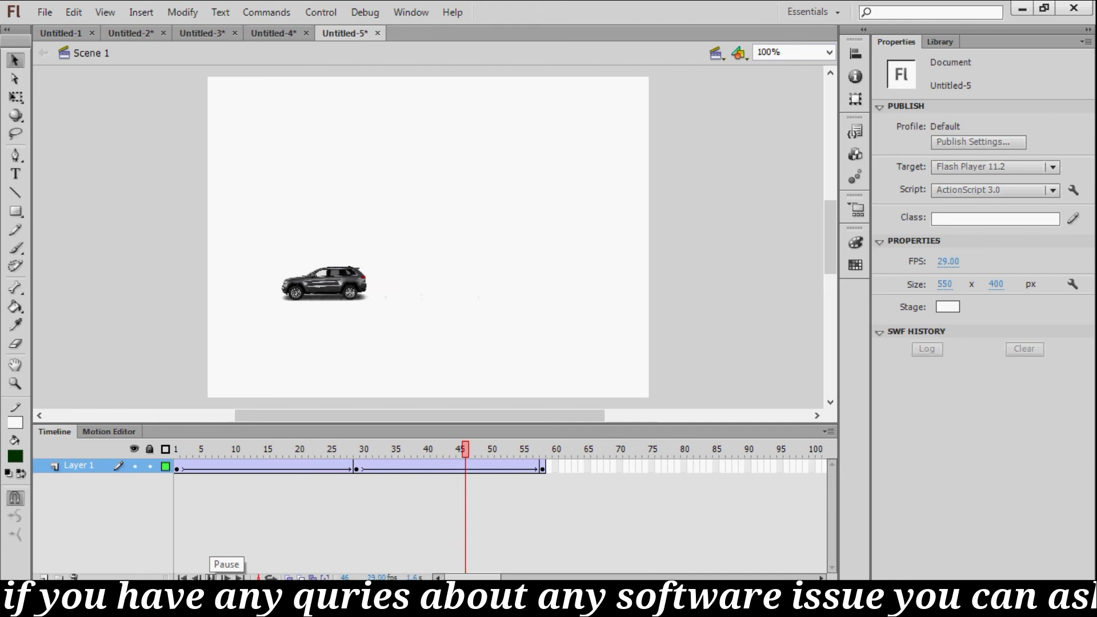